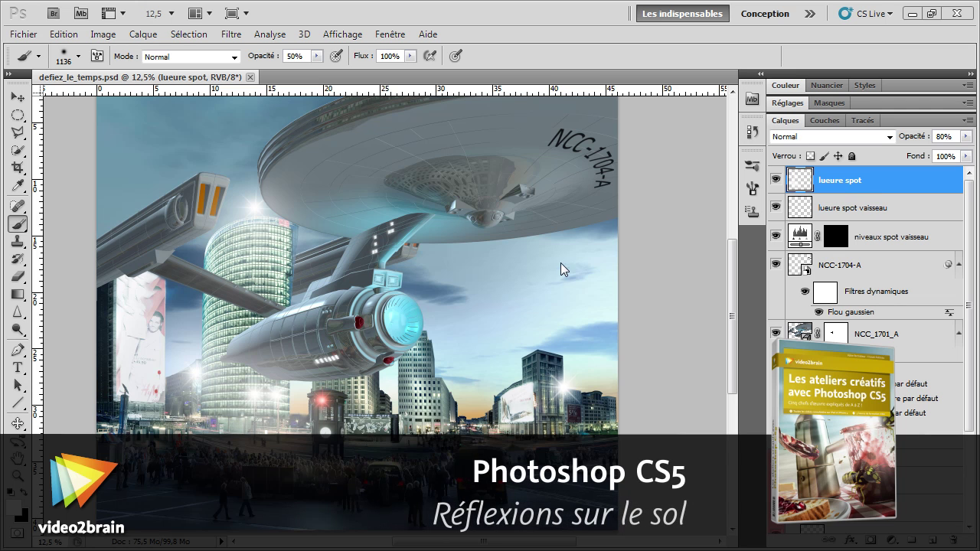
Bring the full spaceship street scene into view and switch to the Move tool (V)
{"action": "left_click_drag", "start_coordinate": [732, 337], "coordinate": [732, 355]}
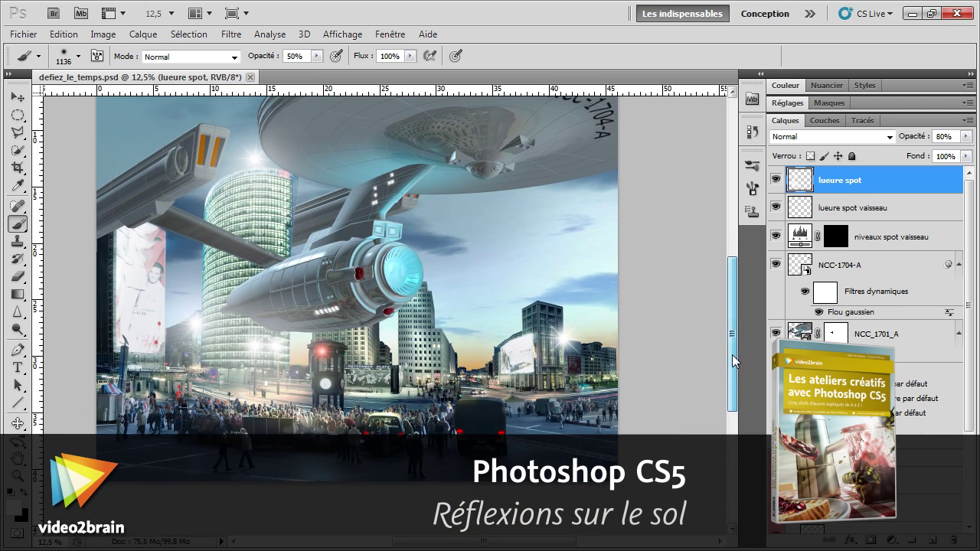
{"action": "key", "text": "v"}
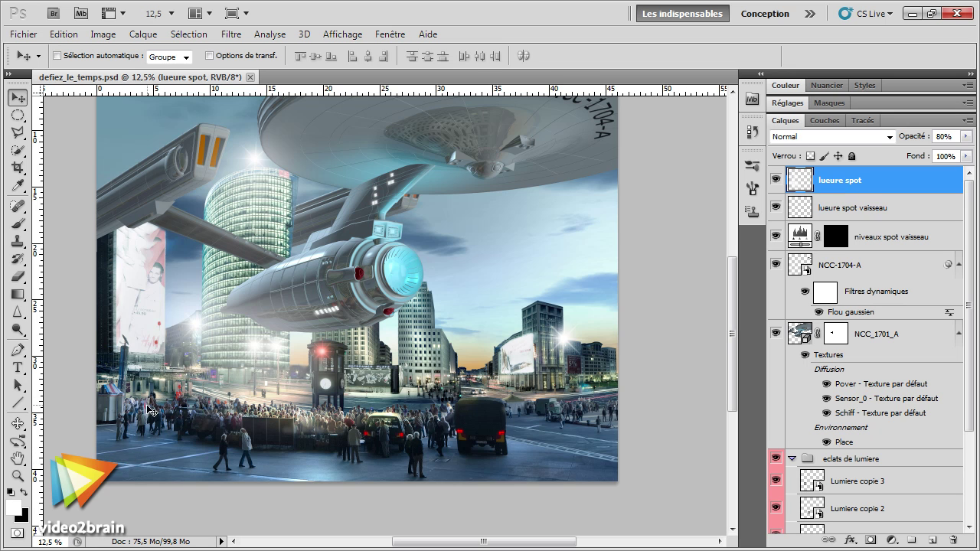
Create a new layer above Arrière-plan and rename it 'reflexion sol'
{"action": "scroll", "coordinate": [363, 368], "scroll_direction": "up", "scroll_amount": 2}
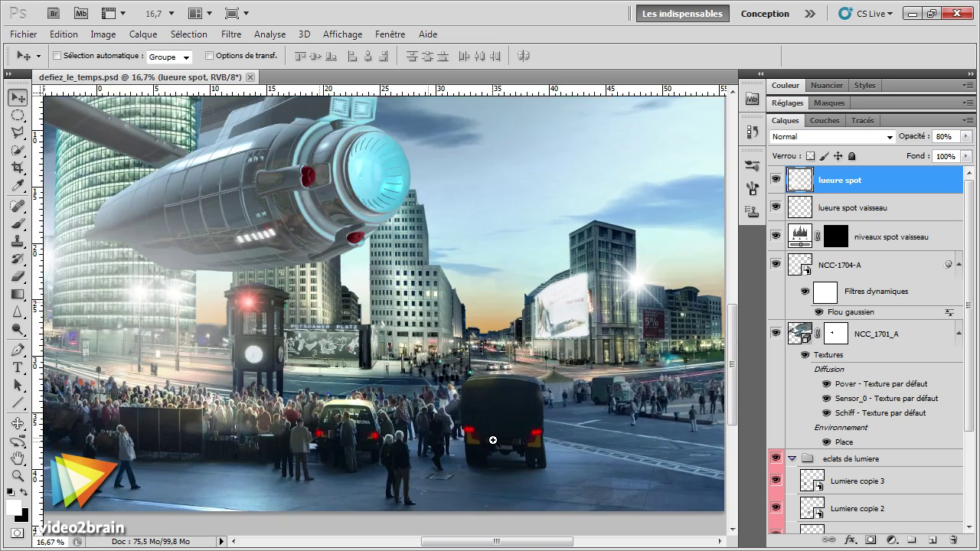
{"action": "scroll", "coordinate": [929, 500], "scroll_direction": "down", "scroll_amount": 5}
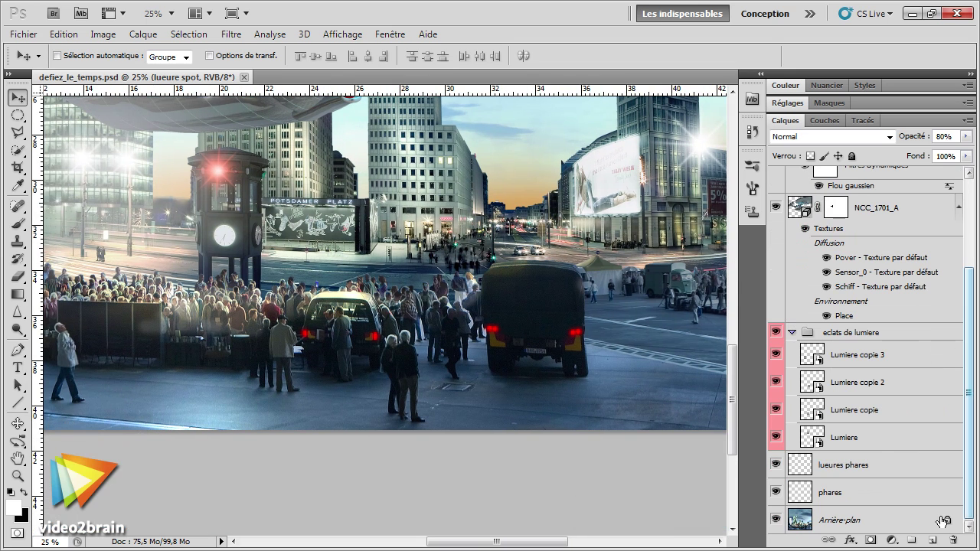
{"action": "left_click", "coordinate": [825, 525]}
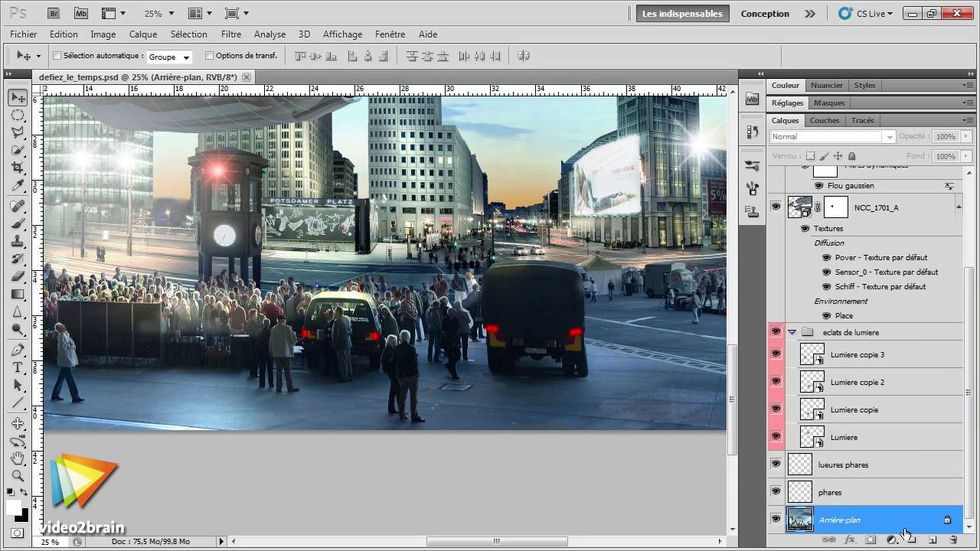
{"action": "left_click", "coordinate": [932, 542]}
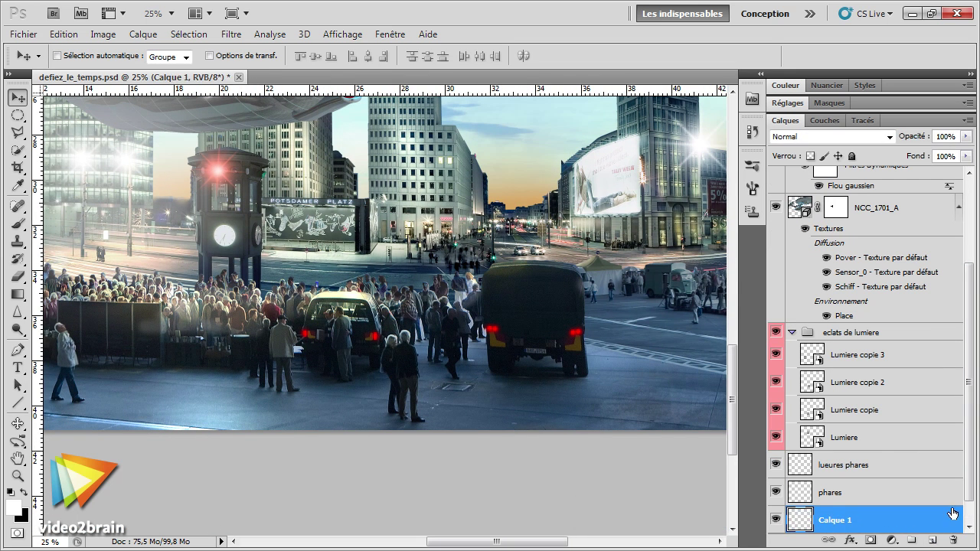
{"action": "double_click", "coordinate": [835, 494]}
{"action": "type", "text": "reflexion"}
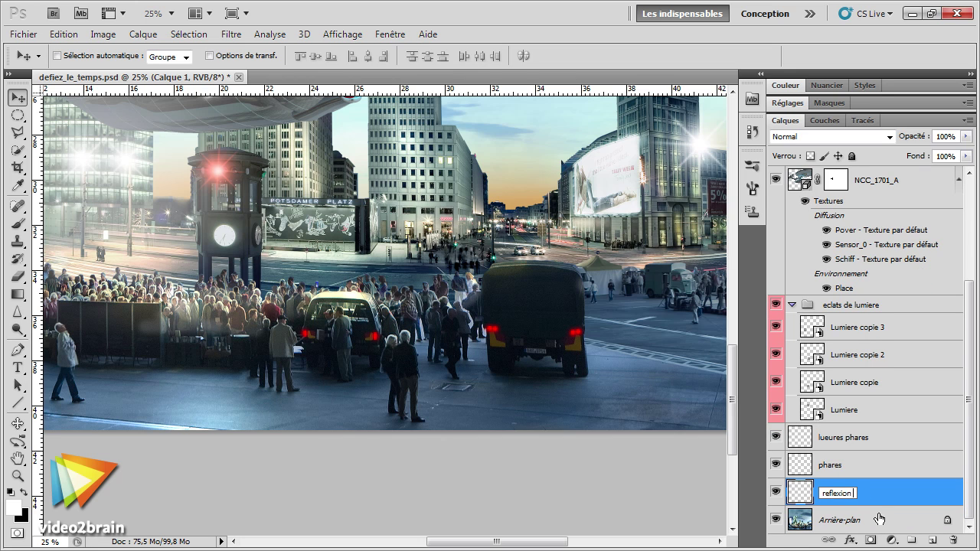
{"action": "type", "text": " l"}
{"action": "key", "text": "Return"}
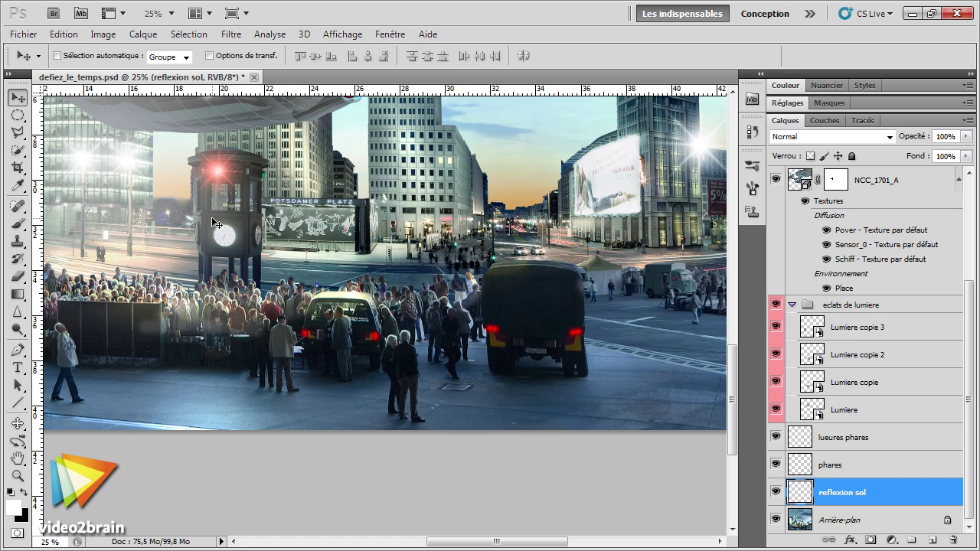
Fill the reflexion sol layer with 50% grey using Edition > Remplir
{"action": "left_click", "coordinate": [66, 34]}
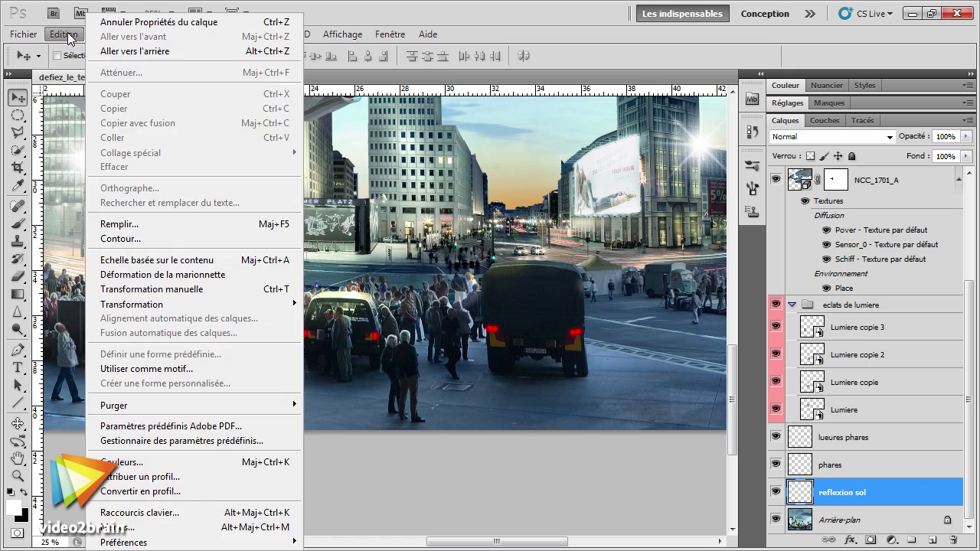
{"action": "left_click", "coordinate": [117, 225]}
{"action": "left_click", "coordinate": [222, 159]}
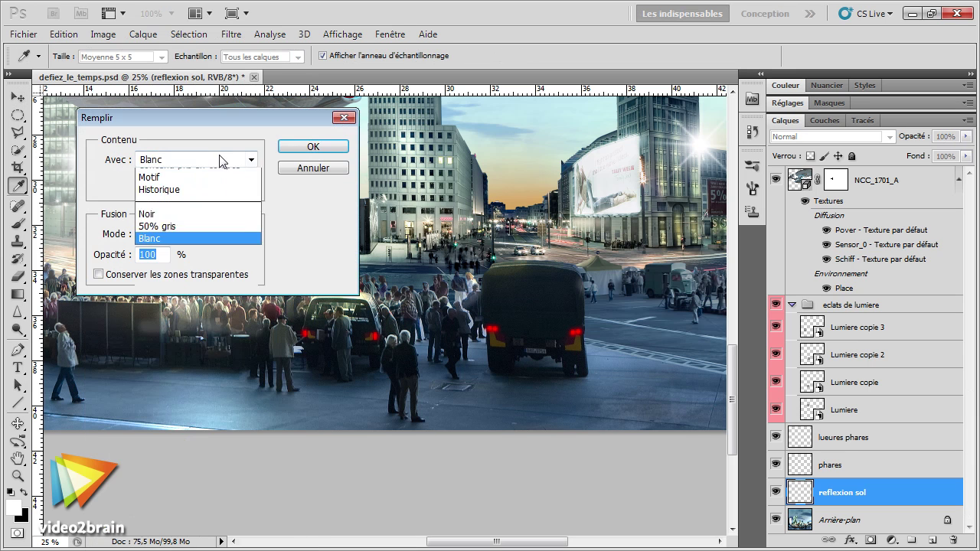
{"action": "left_click", "coordinate": [198, 285]}
{"action": "left_click", "coordinate": [313, 147]}
{"action": "key", "text": "v"}
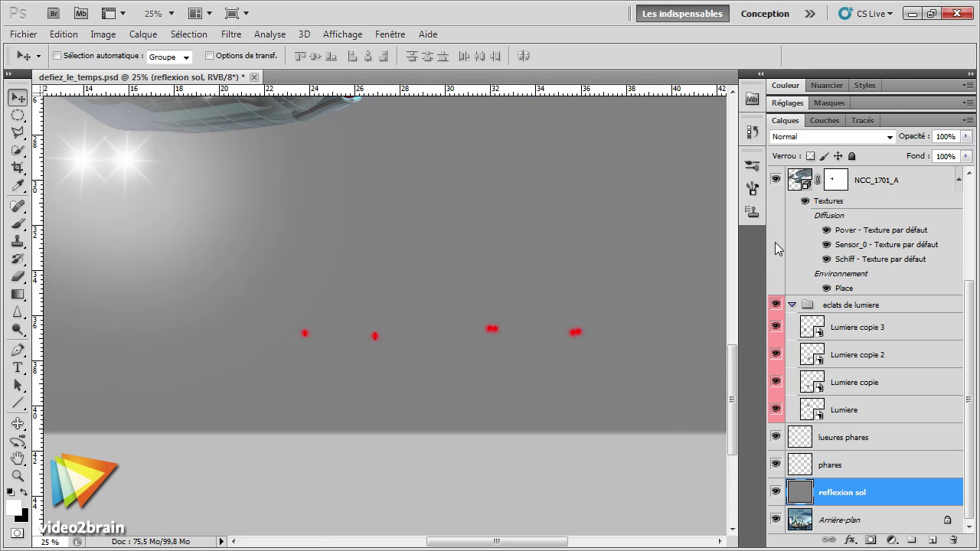
{"action": "left_click", "coordinate": [800, 136]}
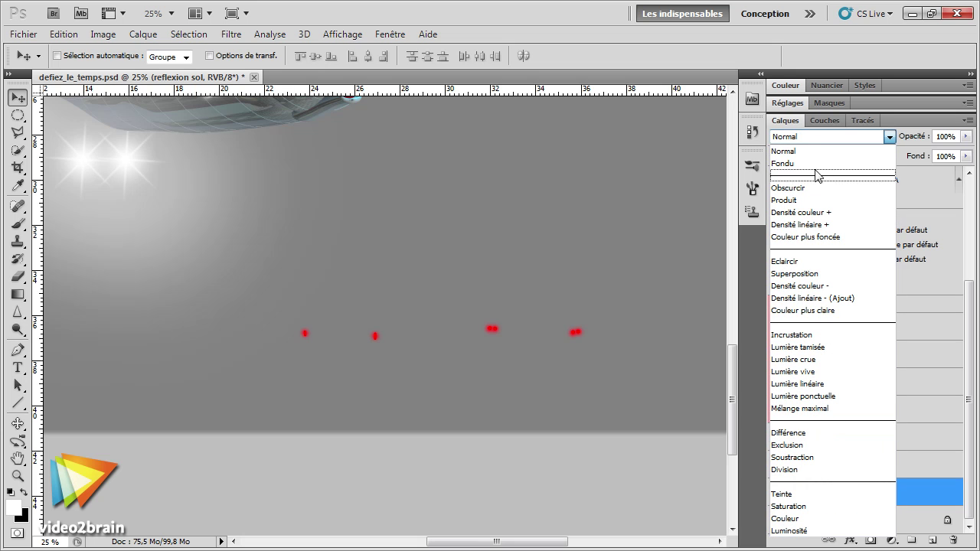
Change the reflexion sol layer's blend mode from Normal to Lumière vive
{"action": "left_click", "coordinate": [825, 374]}
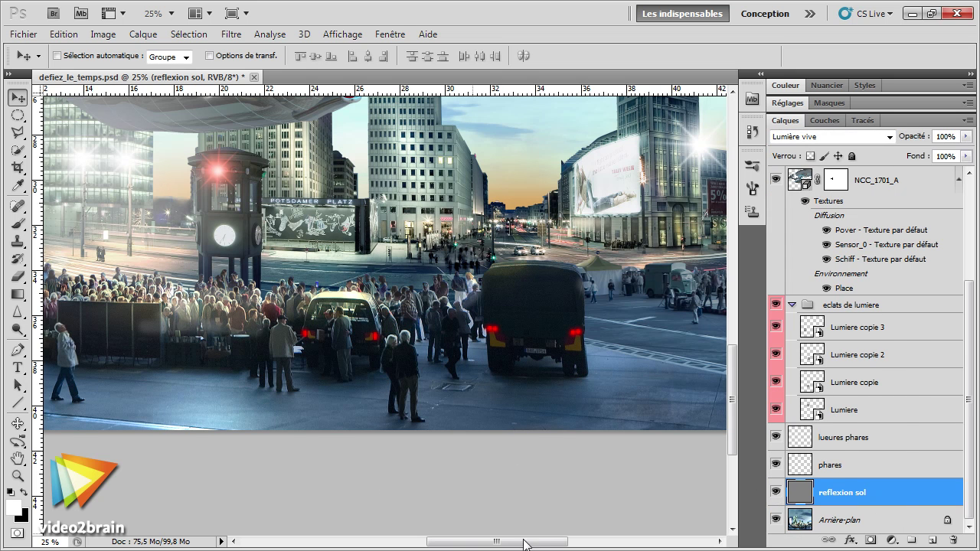
{"action": "scroll", "coordinate": [479, 389], "scroll_direction": "up", "scroll_amount": 1}
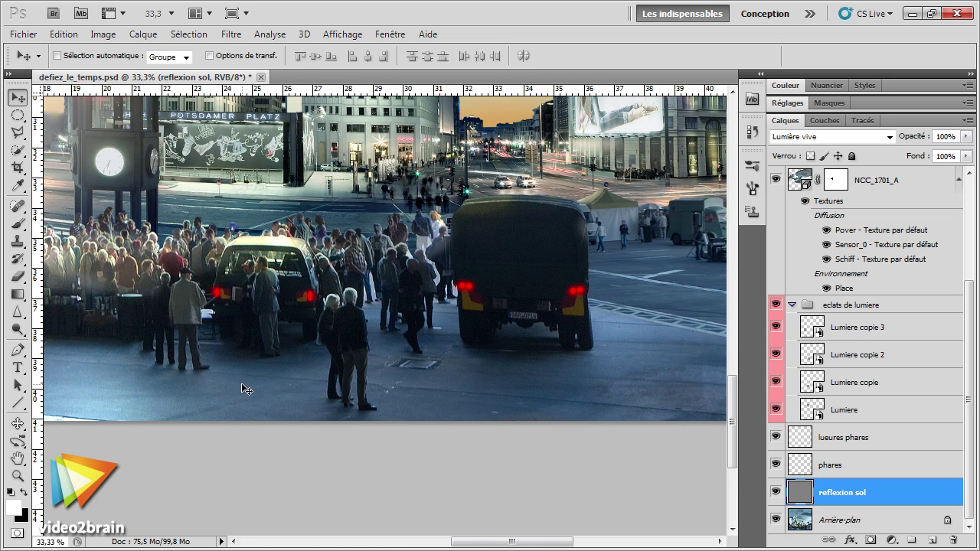
Pick the Brush tool at a smaller size with light pink ffbcbc as foreground colour
{"action": "left_click", "coordinate": [17, 223]}
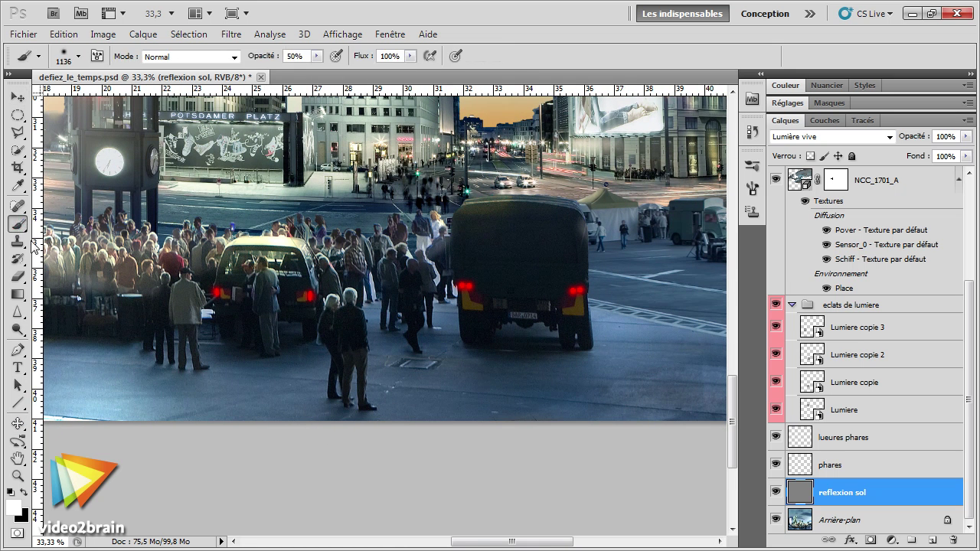
{"action": "left_click_drag", "start_coordinate": [580, 373], "coordinate": [466, 385]}
{"action": "left_click", "coordinate": [14, 506]}
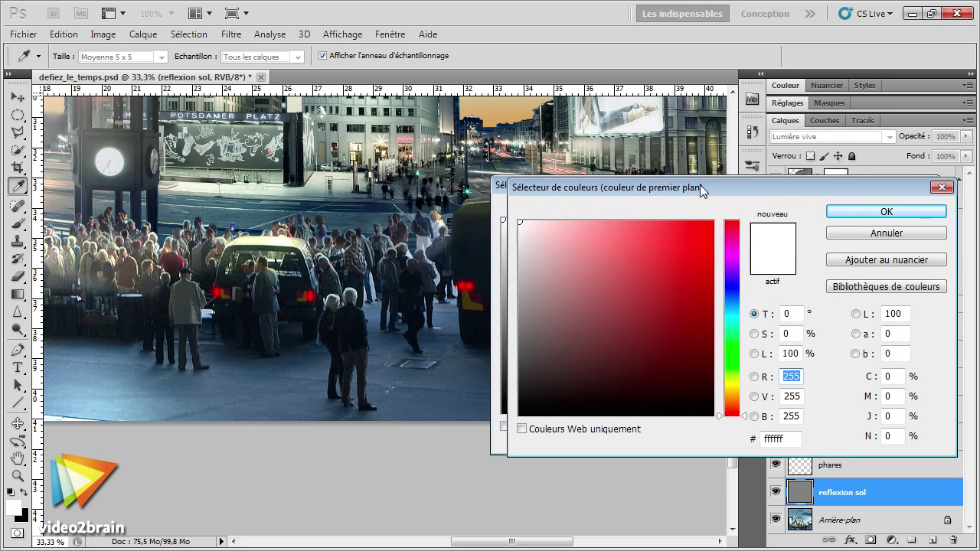
{"action": "left_click_drag", "start_coordinate": [620, 150], "coordinate": [714, 168]}
{"action": "left_click", "coordinate": [587, 200]}
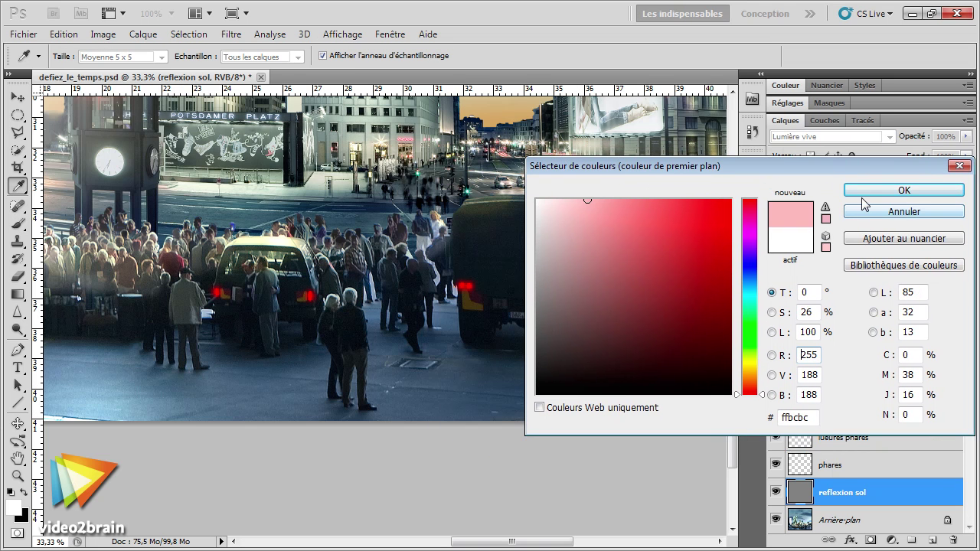
{"action": "left_click", "coordinate": [903, 190]}
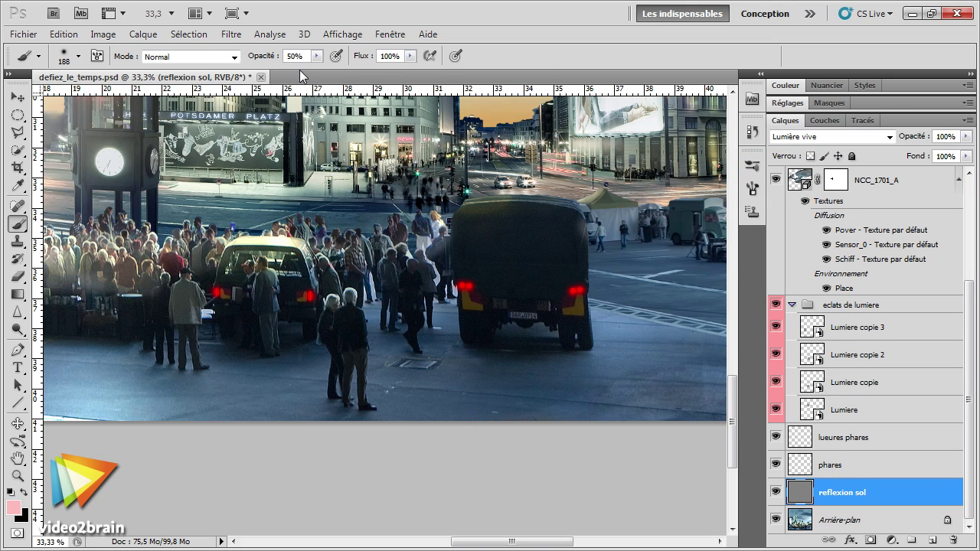
Test and undo pink strokes at 100% and 50% opacity below the truck, then set opacity to 12%
{"action": "left_click", "coordinate": [266, 55]}
{"action": "type", "text": "100"}
{"action": "left_click_drag", "start_coordinate": [579, 377], "coordinate": [588, 417]}
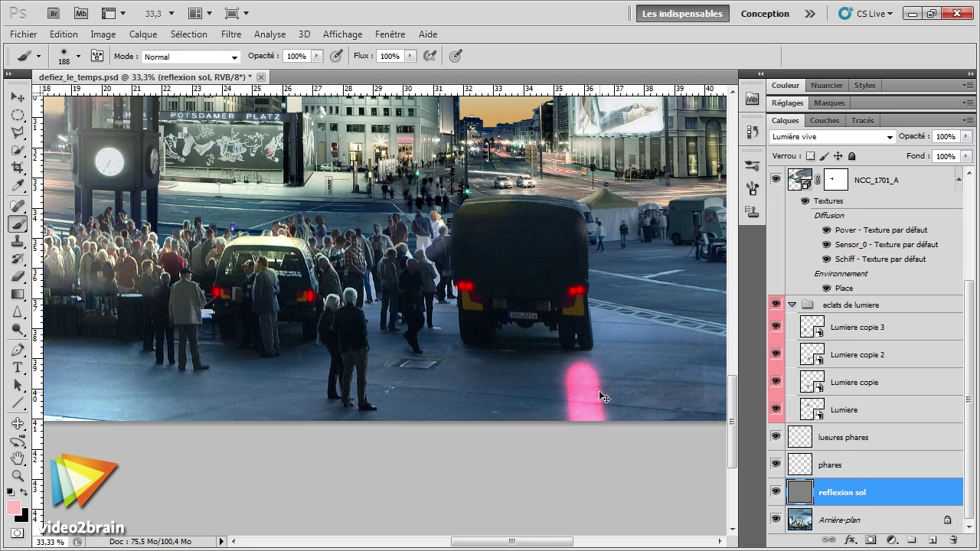
{"action": "key", "text": "ctrl+z"}
{"action": "key", "text": "5"}
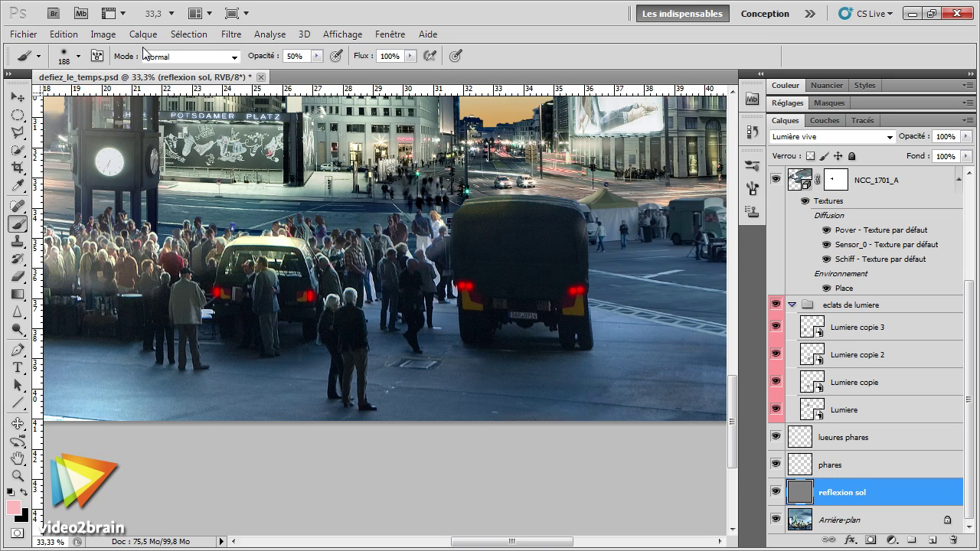
{"action": "left_click_drag", "start_coordinate": [581, 372], "coordinate": [589, 419]}
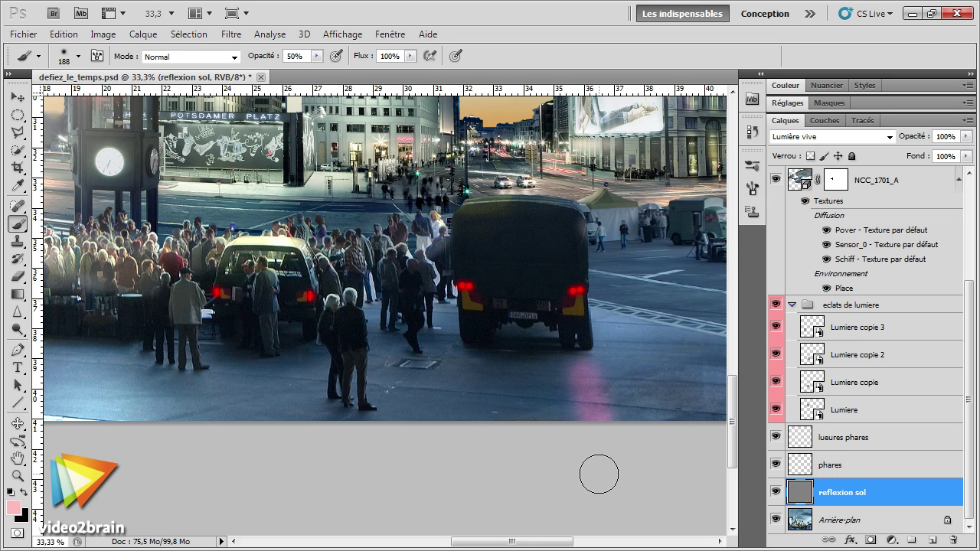
{"action": "key", "text": "ctrl+z"}
{"action": "left_click", "coordinate": [295, 56]}
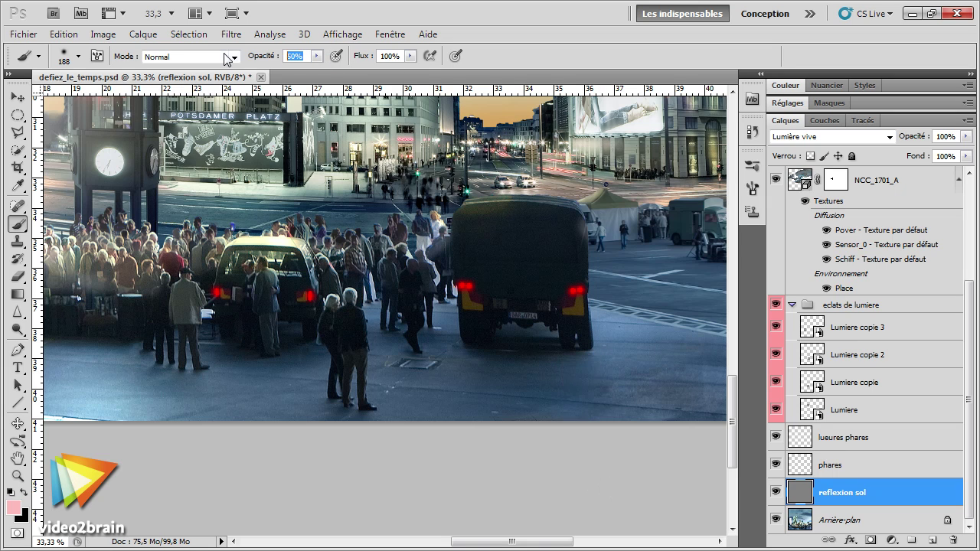
{"action": "type", "text": "12"}
Paint faint pink glow streaks under the truck and car taillights, shrinking the brush to about 80
{"action": "left_click_drag", "start_coordinate": [580, 392], "coordinate": [575, 390]}
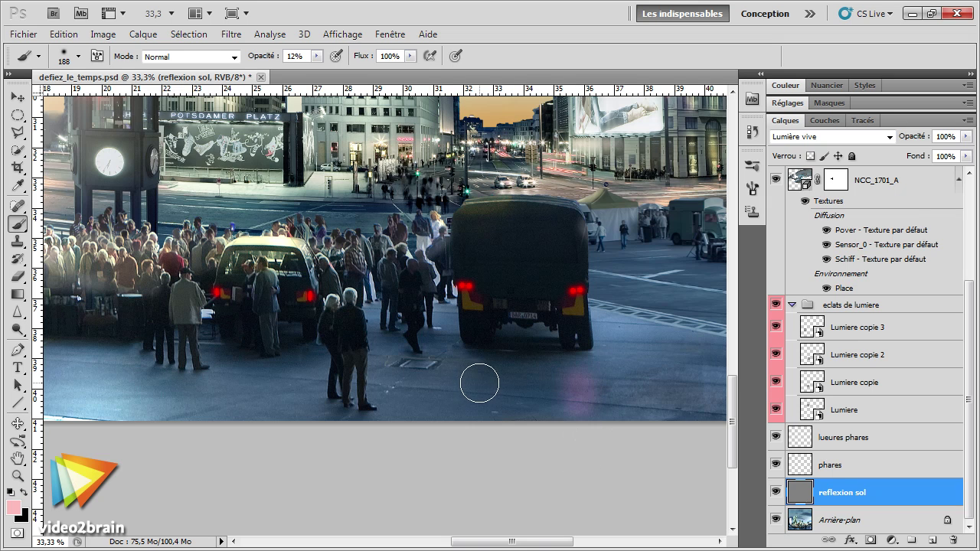
{"action": "left_click_drag", "start_coordinate": [474, 394], "coordinate": [486, 403]}
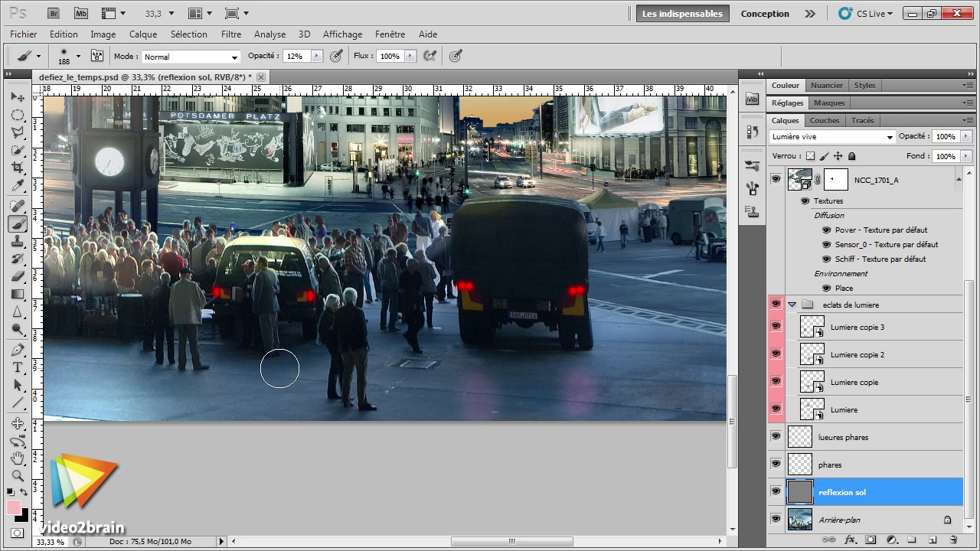
{"action": "left_click", "coordinate": [400, 379]}
{"action": "left_click_drag", "start_coordinate": [315, 361], "coordinate": [303, 364]}
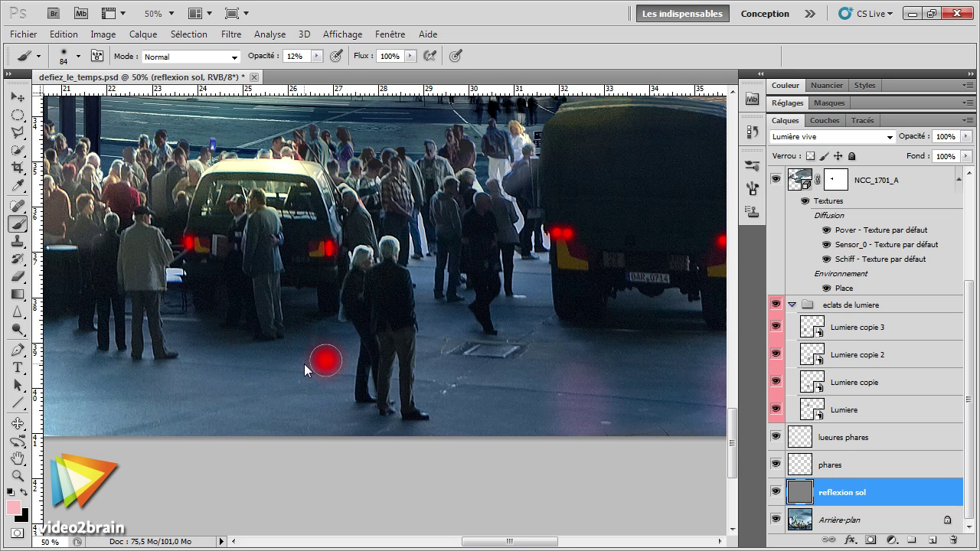
{"action": "left_click_drag", "start_coordinate": [390, 362], "coordinate": [337, 333]}
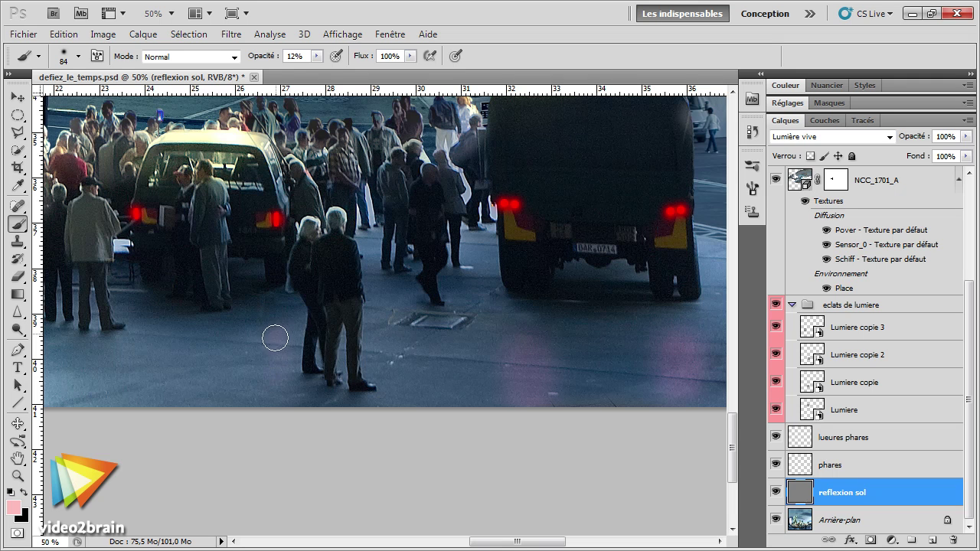
{"action": "left_click_drag", "start_coordinate": [275, 339], "coordinate": [270, 406]}
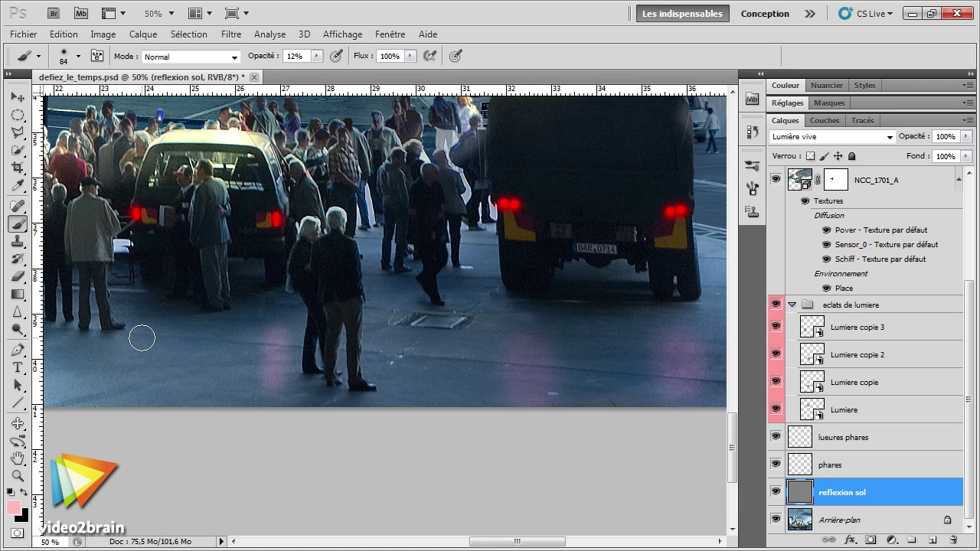
{"action": "mouse_move", "coordinate": [146, 332]}
{"action": "left_mouse_down"}
{"action": "mouse_move", "coordinate": [140, 411]}
{"action": "mouse_move", "coordinate": [153, 332]}
{"action": "left_mouse_up"}
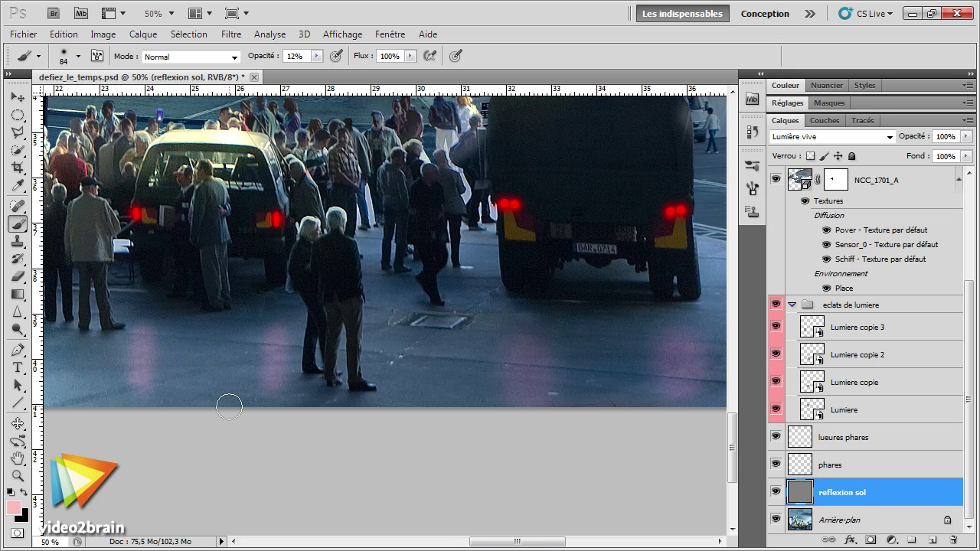
{"action": "key", "text": "ctrl+minus"}
{"action": "key", "text": "ctrl+minus"}
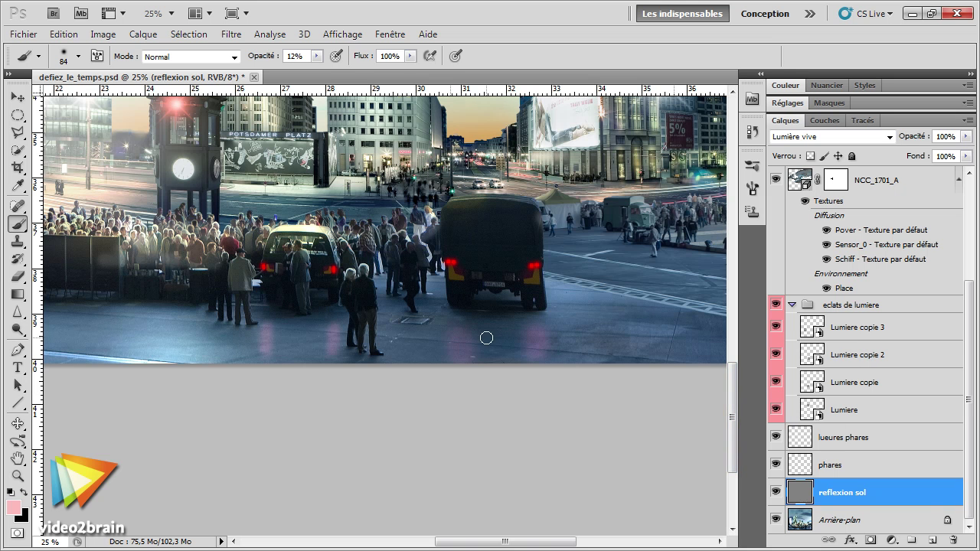
{"action": "left_click", "coordinate": [441, 331]}
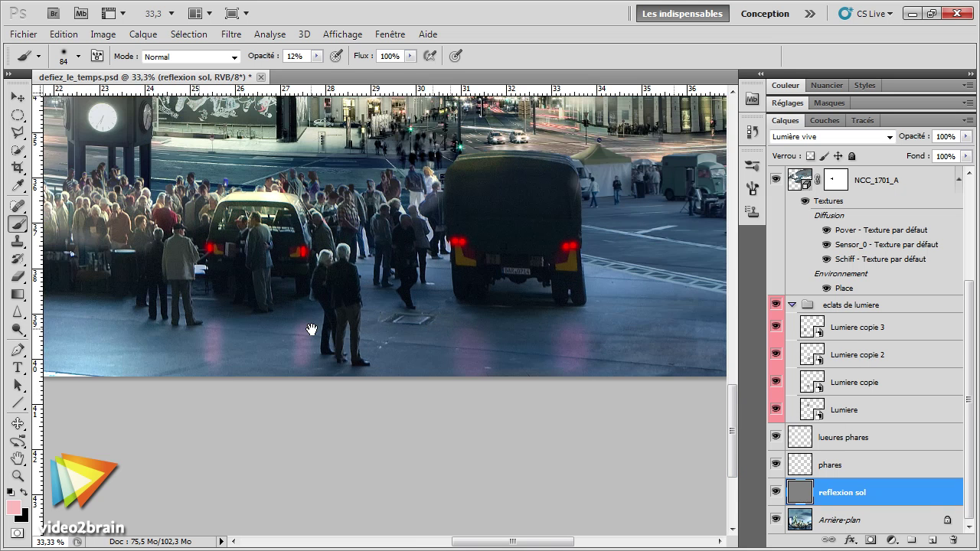
{"action": "left_click", "coordinate": [462, 320]}
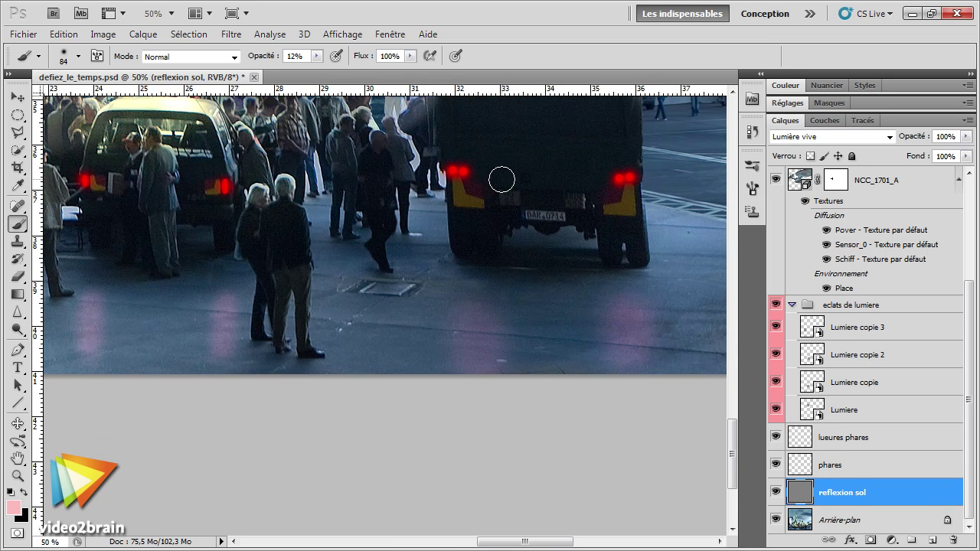
Raise brush opacity to 27% and brighten the reflections under both truck taillights
{"action": "left_click", "coordinate": [316, 56]}
{"action": "left_click_drag", "start_coordinate": [317, 69], "coordinate": [324, 70]}
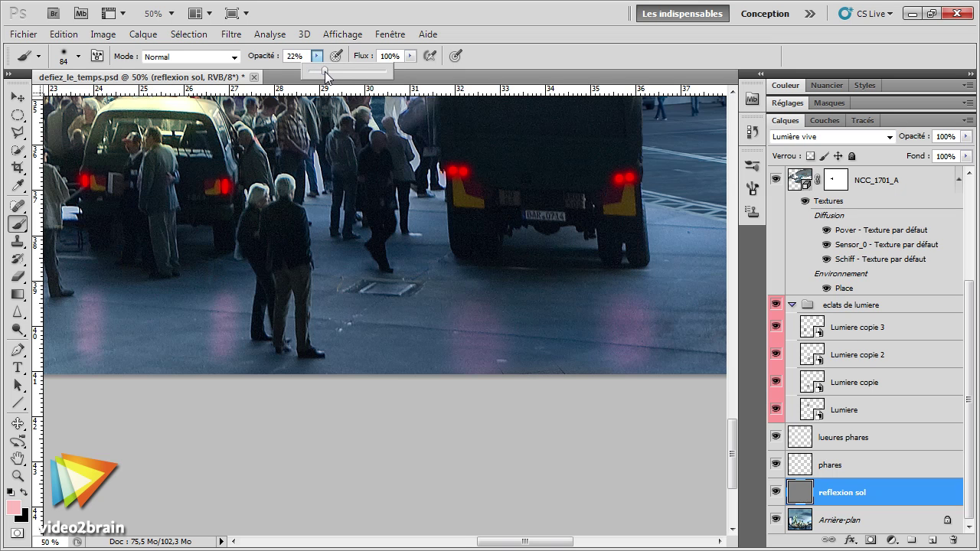
{"action": "left_click", "coordinate": [505, 62]}
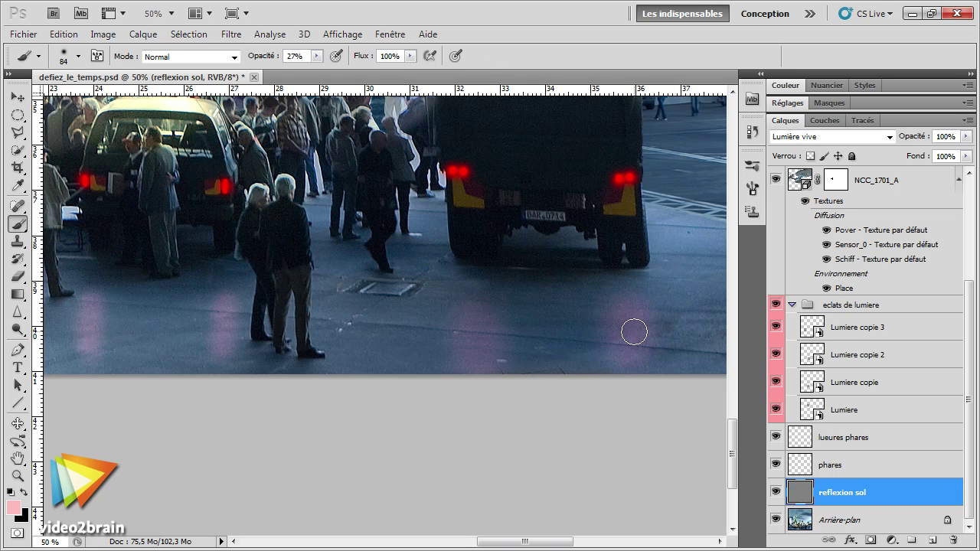
{"action": "left_click", "coordinate": [630, 315]}
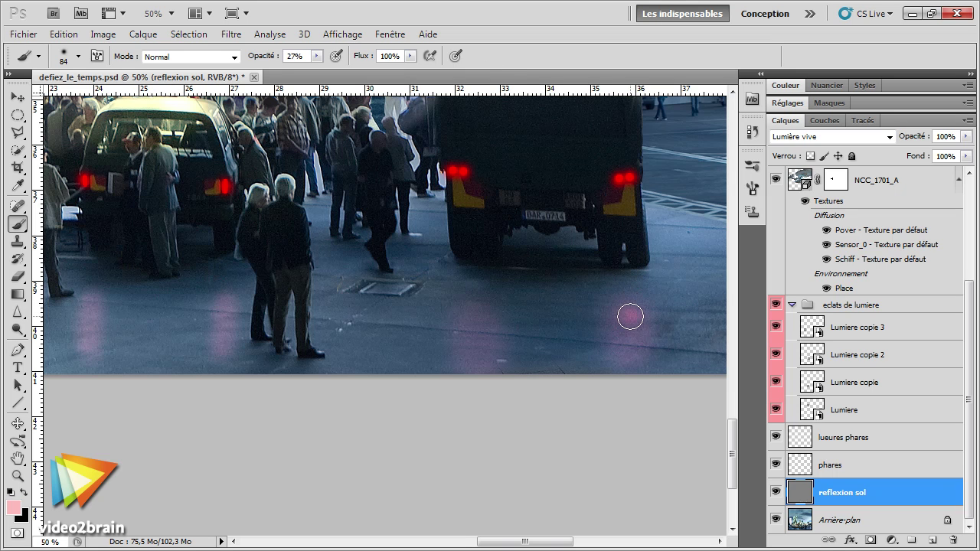
{"action": "left_click", "coordinate": [464, 315]}
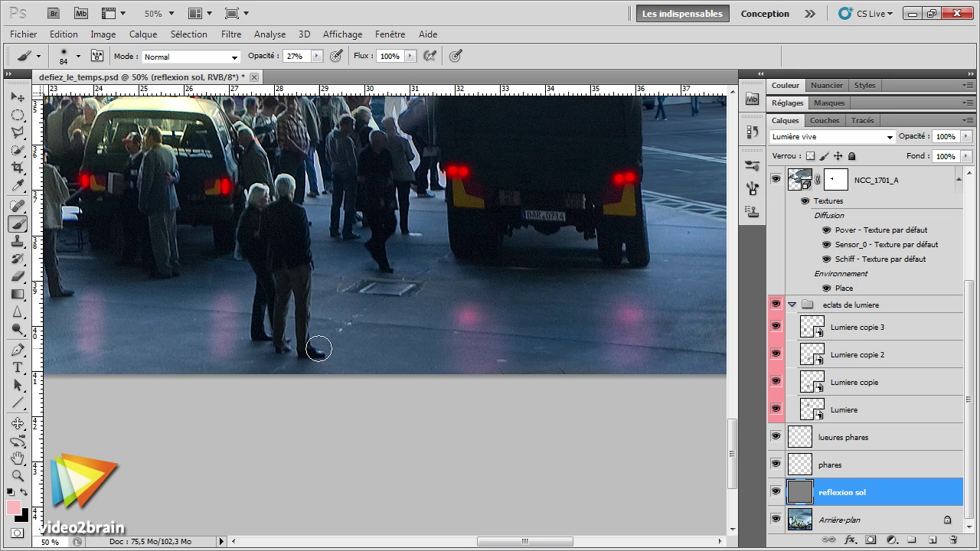
Brighten the pink reflection by the car, then zoom out to 16.7%
{"action": "left_click_drag", "start_coordinate": [264, 364], "coordinate": [344, 359]}
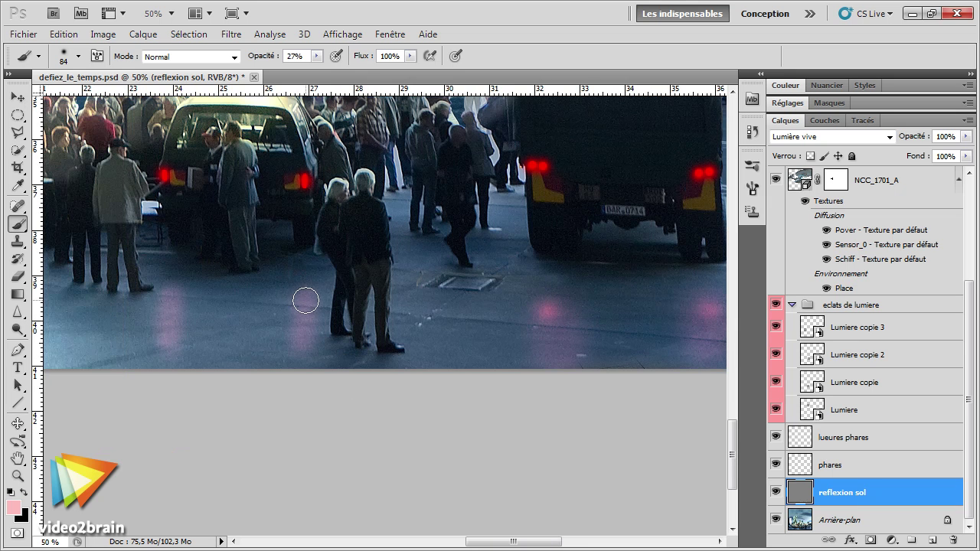
{"action": "left_click", "coordinate": [167, 299]}
{"action": "key", "text": "ctrl+minus"}
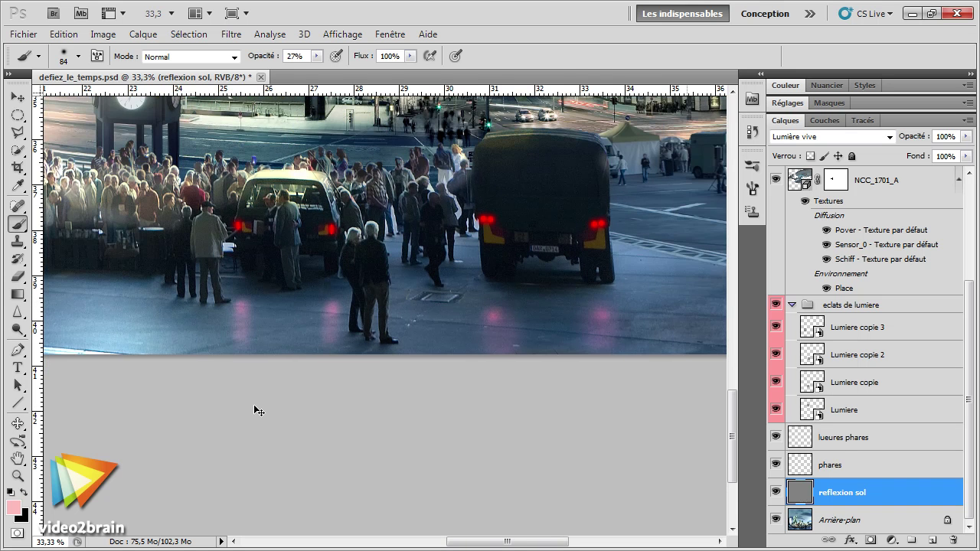
{"action": "key", "text": "ctrl+minus"}
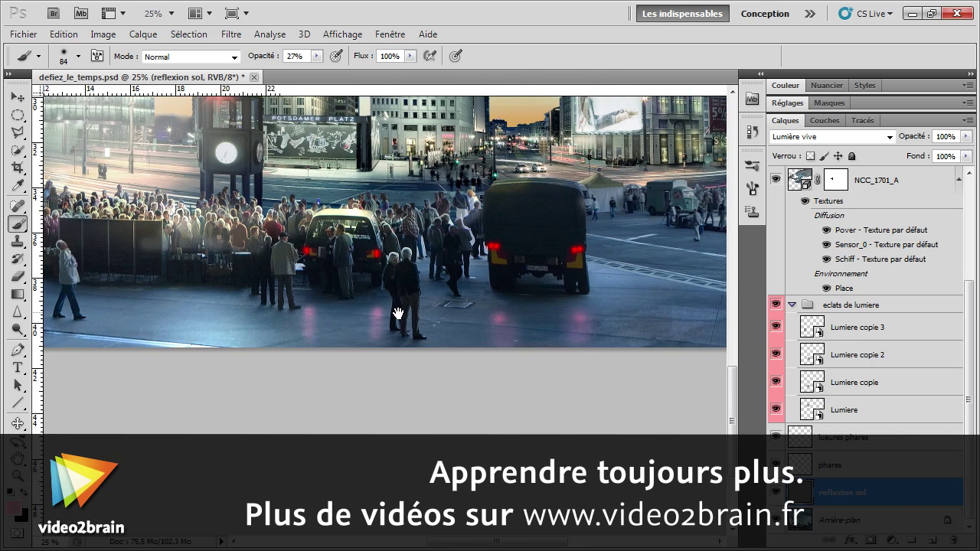
{"action": "left_click_drag", "start_coordinate": [413, 332], "coordinate": [481, 389]}
{"action": "key", "text": "ctrl+minus"}
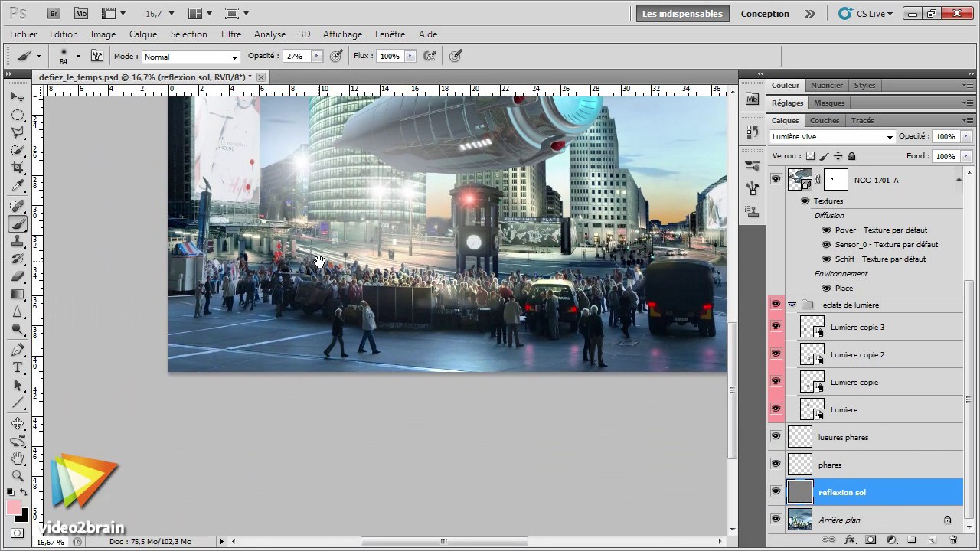
Change the foreground colour from pink to white (ffffff) and return to the Brush tool
{"action": "scroll", "coordinate": [286, 295], "scroll_direction": "up", "scroll_amount": 3}
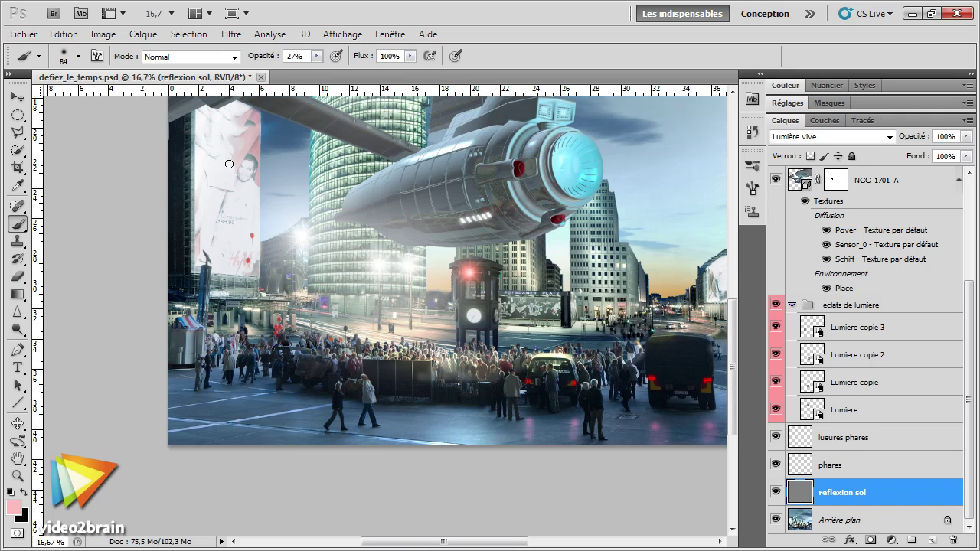
{"action": "scroll", "coordinate": [294, 261], "scroll_direction": "down", "scroll_amount": 1}
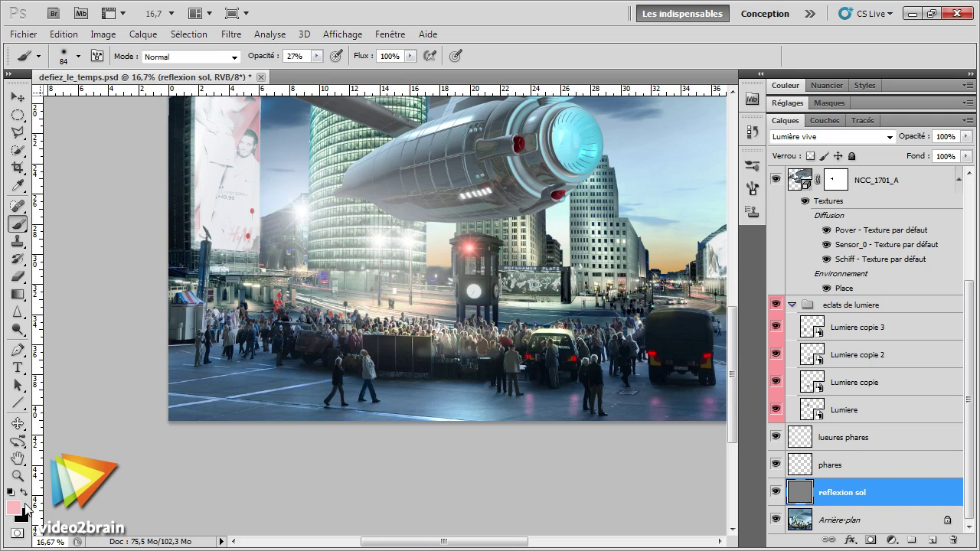
{"action": "left_click", "coordinate": [15, 508]}
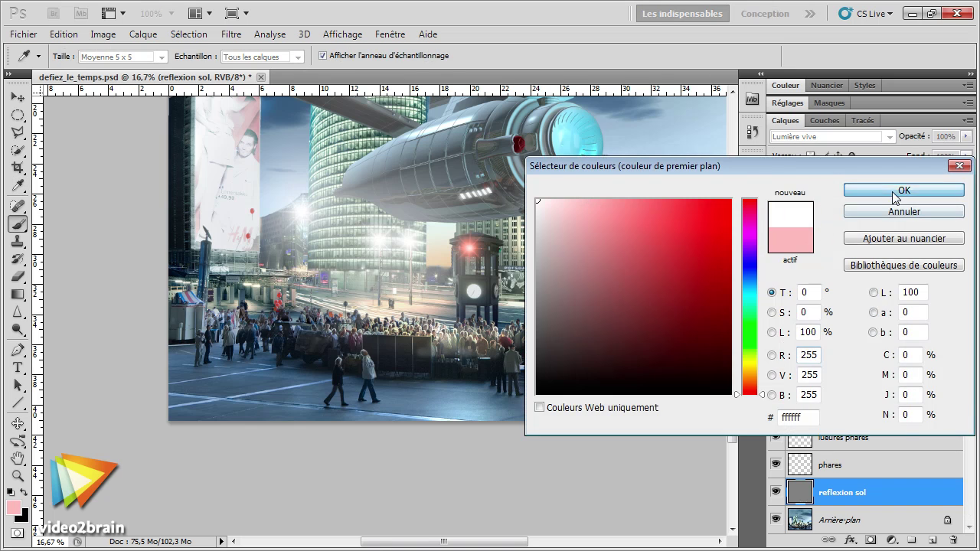
{"action": "left_click", "coordinate": [918, 192]}
{"action": "key", "text": "b"}
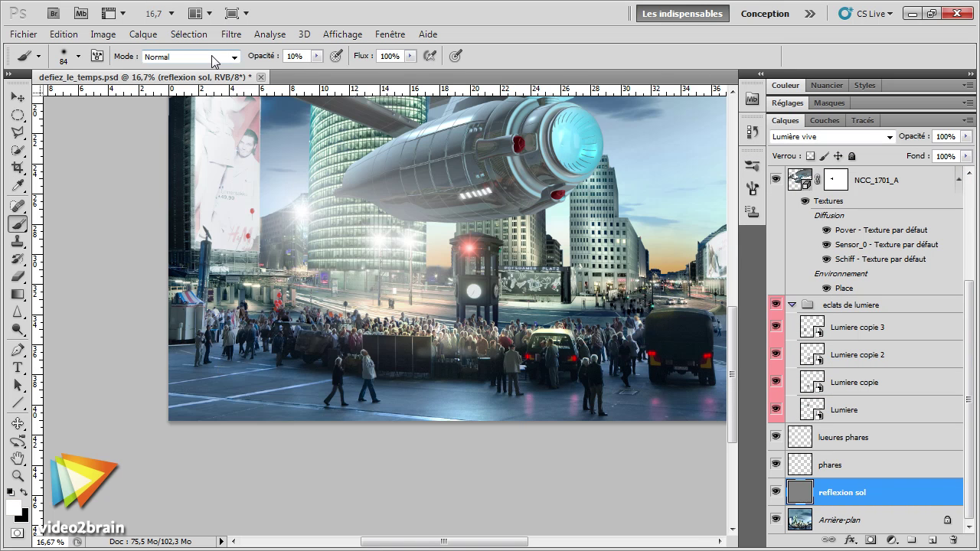
Enlarge the brush to 828 px and wash faint white light over the foreground ground and street lamps
{"action": "mouse_move", "coordinate": [209, 360]}
{"action": "left_mouse_down"}
{"action": "mouse_move", "coordinate": [257, 372]}
{"action": "mouse_move", "coordinate": [224, 406]}
{"action": "mouse_move", "coordinate": [222, 451]}
{"action": "left_mouse_up"}
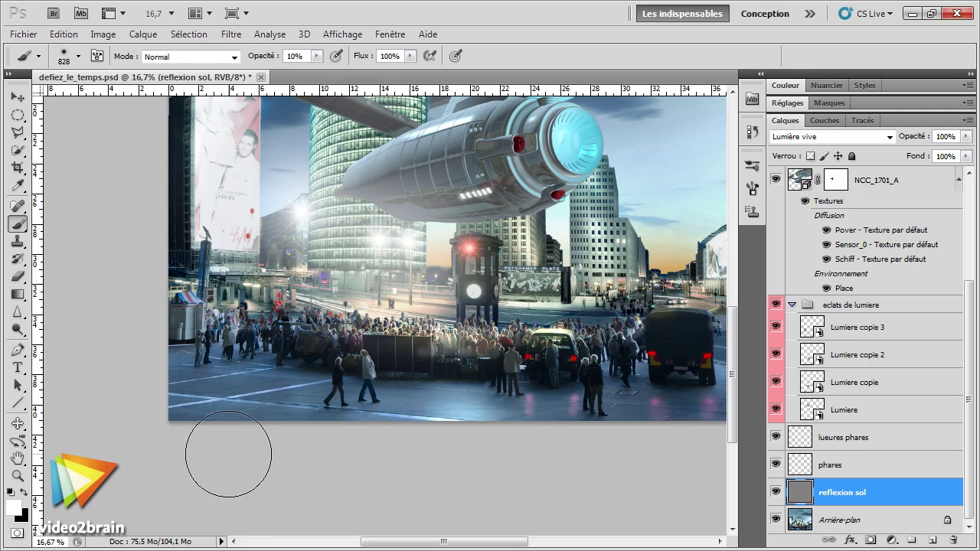
{"action": "mouse_move", "coordinate": [228, 417]}
{"action": "left_mouse_down"}
{"action": "mouse_move", "coordinate": [222, 470]}
{"action": "mouse_move", "coordinate": [212, 397]}
{"action": "mouse_move", "coordinate": [229, 416]}
{"action": "left_mouse_up"}
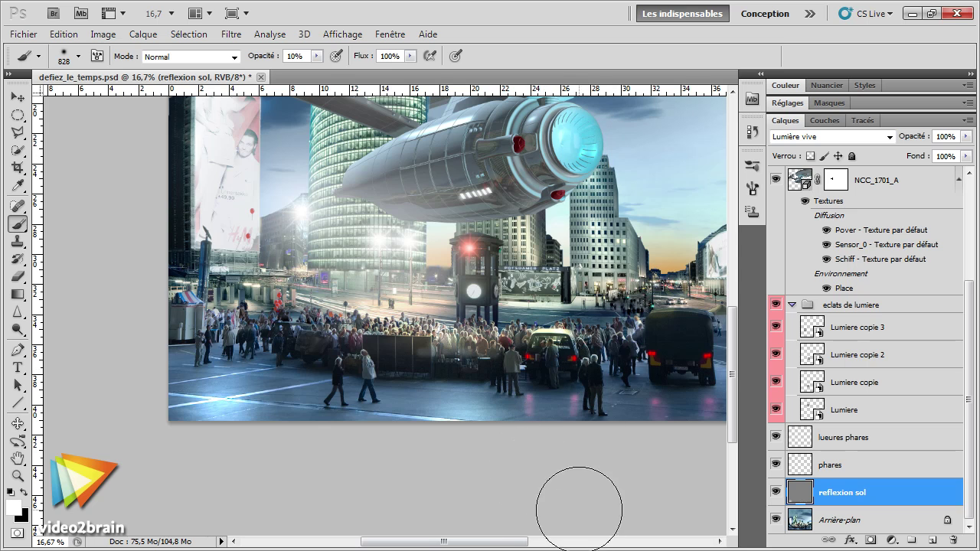
{"action": "mouse_move", "coordinate": [352, 302]}
{"action": "left_mouse_down"}
{"action": "mouse_move", "coordinate": [404, 253]}
{"action": "mouse_move", "coordinate": [360, 322]}
{"action": "mouse_move", "coordinate": [386, 273]}
{"action": "mouse_move", "coordinate": [393, 350]}
{"action": "mouse_move", "coordinate": [350, 360]}
{"action": "mouse_move", "coordinate": [426, 350]}
{"action": "mouse_move", "coordinate": [406, 331]}
{"action": "left_mouse_up"}
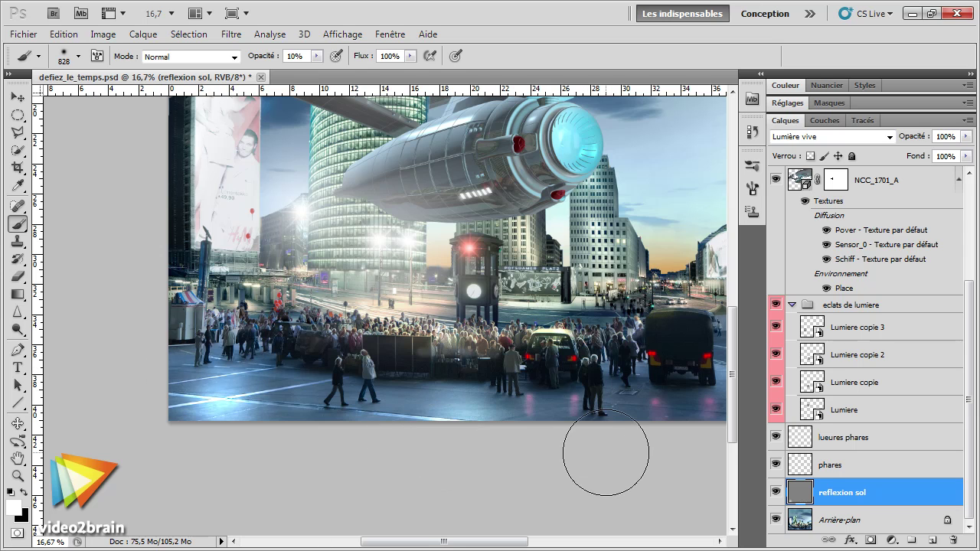
{"action": "scroll", "coordinate": [604, 452], "scroll_direction": "up", "scroll_amount": 3}
Compare the scene with 'reflexion sol' hidden and shown, then lower its opacity to 79%
{"action": "key", "text": "ctrl+minus"}
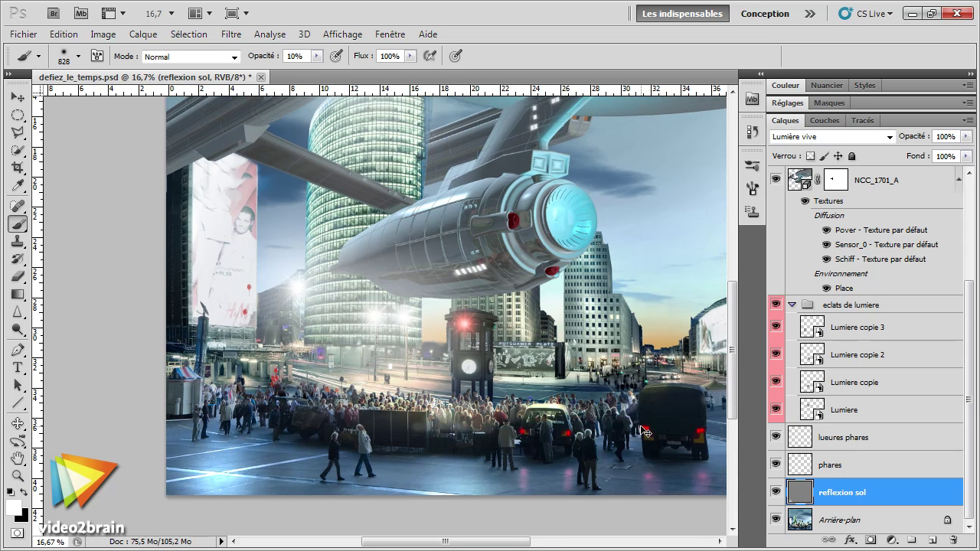
{"action": "left_click", "coordinate": [776, 492]}
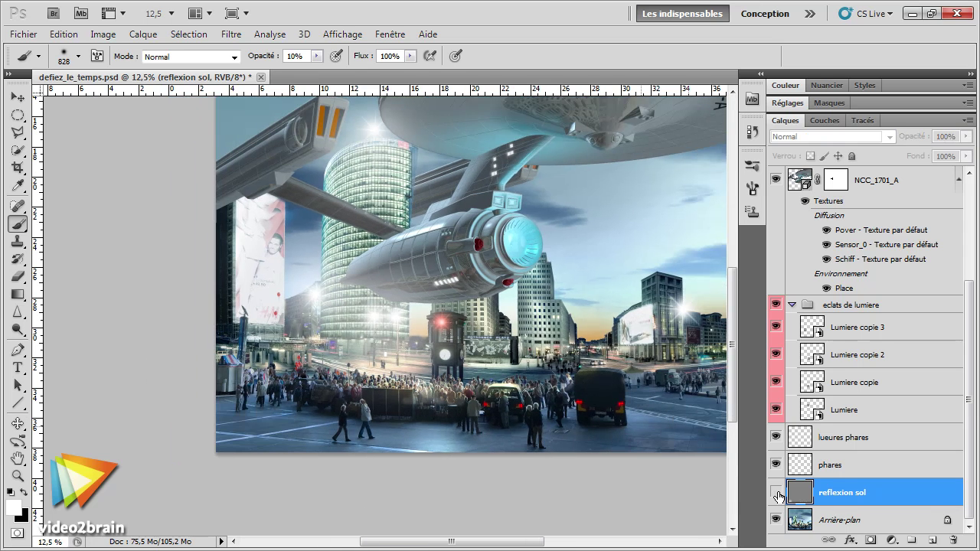
{"action": "left_click", "coordinate": [777, 492]}
{"action": "left_click", "coordinate": [776, 492]}
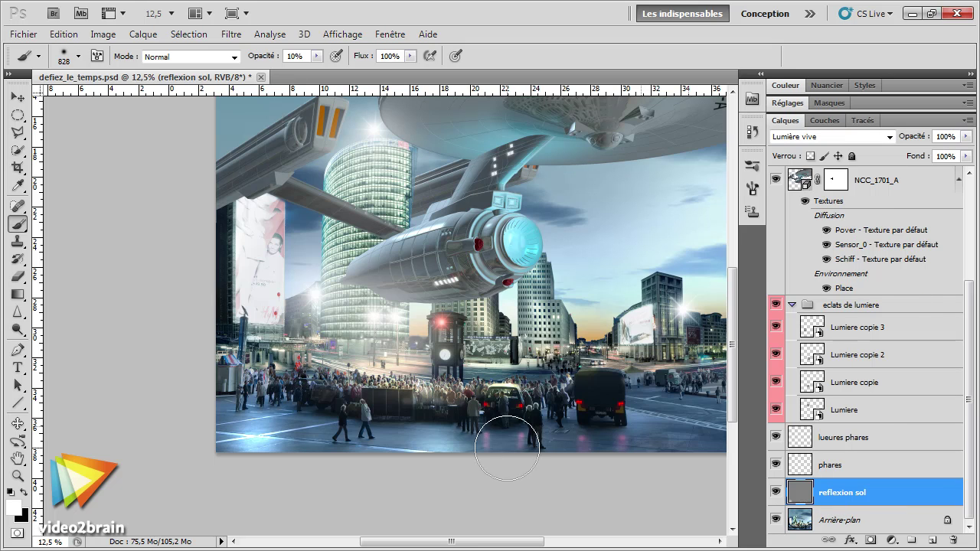
{"action": "left_click", "coordinate": [966, 137]}
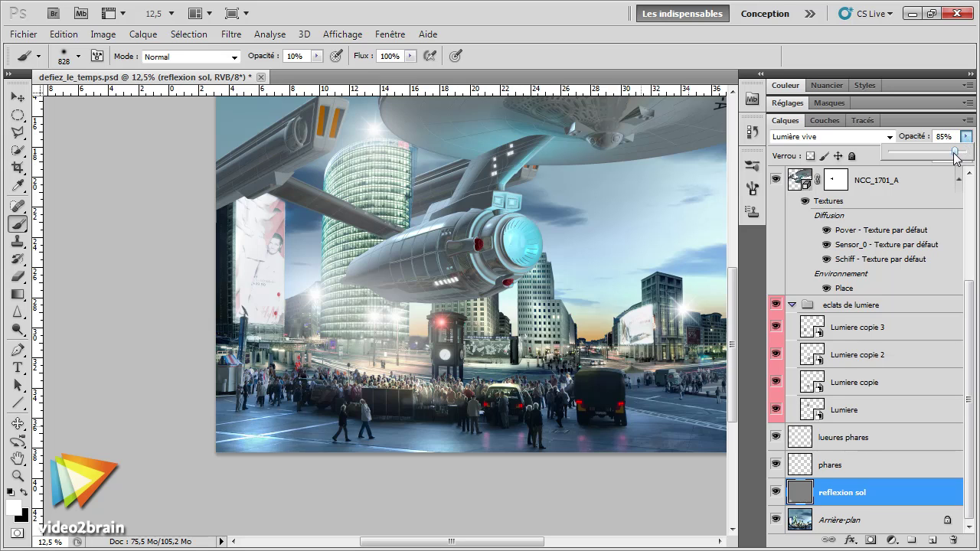
{"action": "left_click_drag", "start_coordinate": [965, 158], "coordinate": [951, 159]}
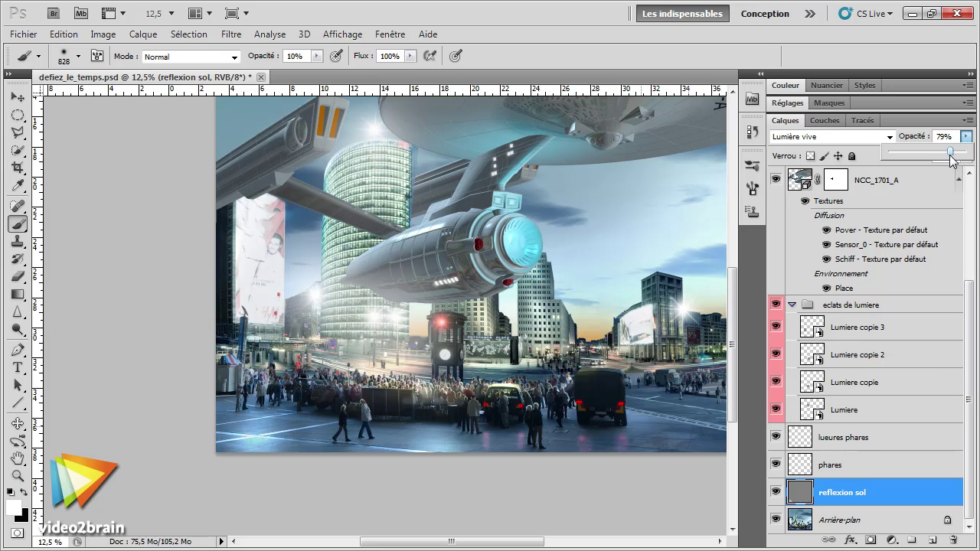